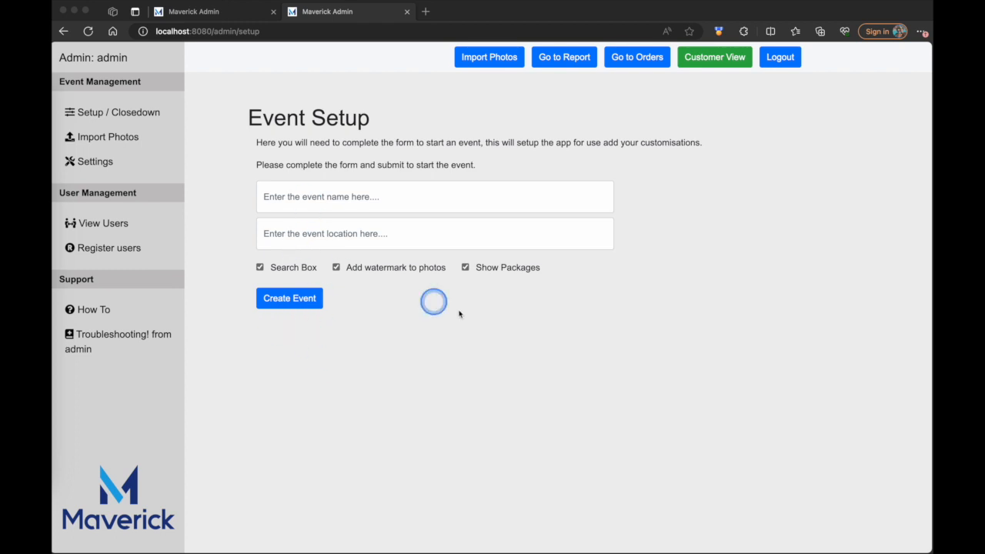
Create an event named Horse Trials at Munstead with Show Packages turned off, and dismiss the setup checklist.
{"action": "left_click", "coordinate": [418, 193]}
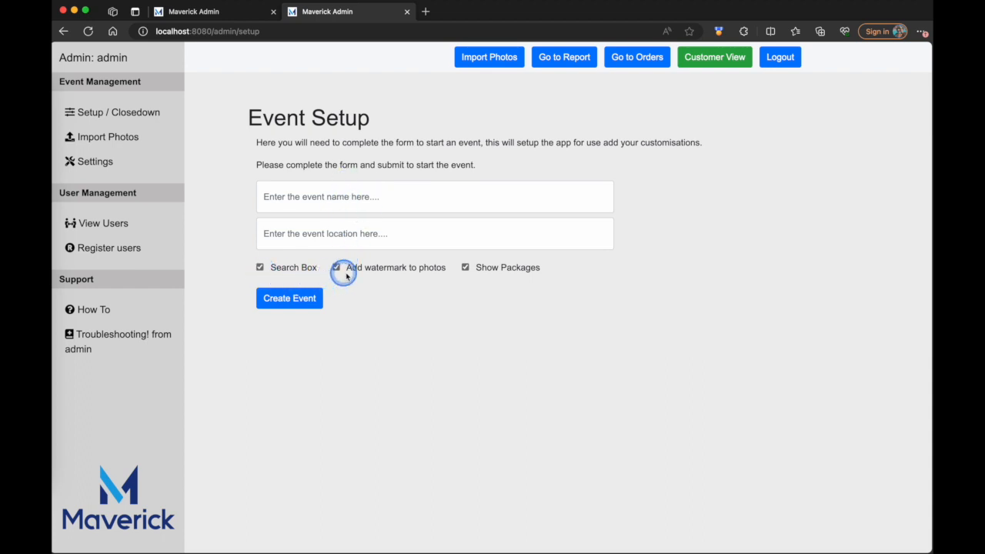
{"action": "left_click", "coordinate": [372, 196]}
{"action": "type", "text": "Horse Trials"}
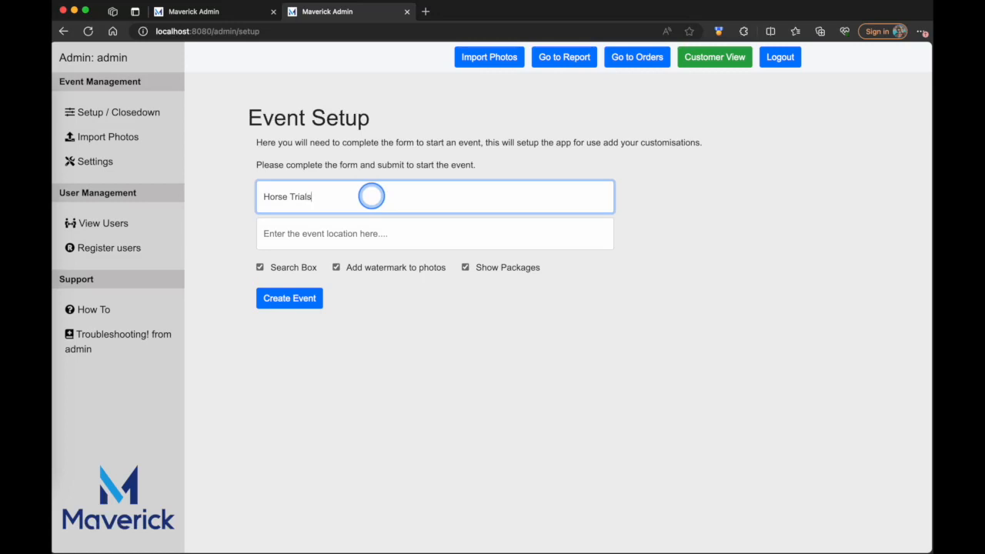
{"action": "left_click", "coordinate": [365, 231]}
{"action": "type", "text": "Munstead"}
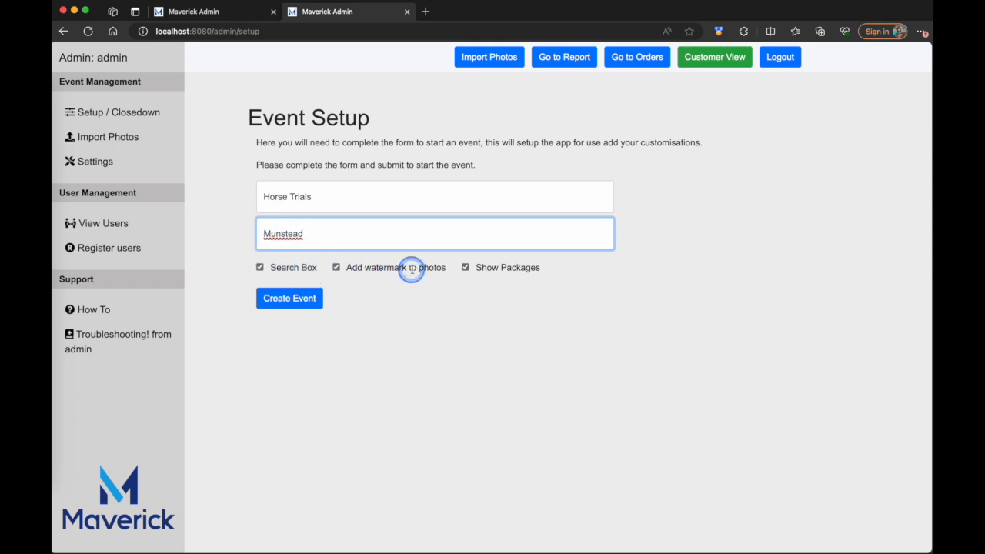
{"action": "left_click", "coordinate": [465, 267]}
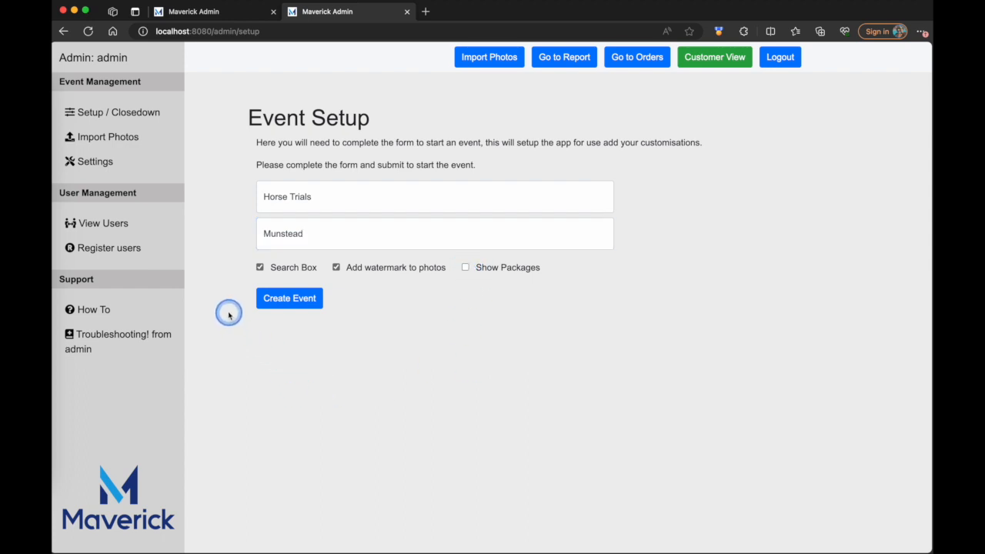
{"action": "left_click", "coordinate": [292, 301]}
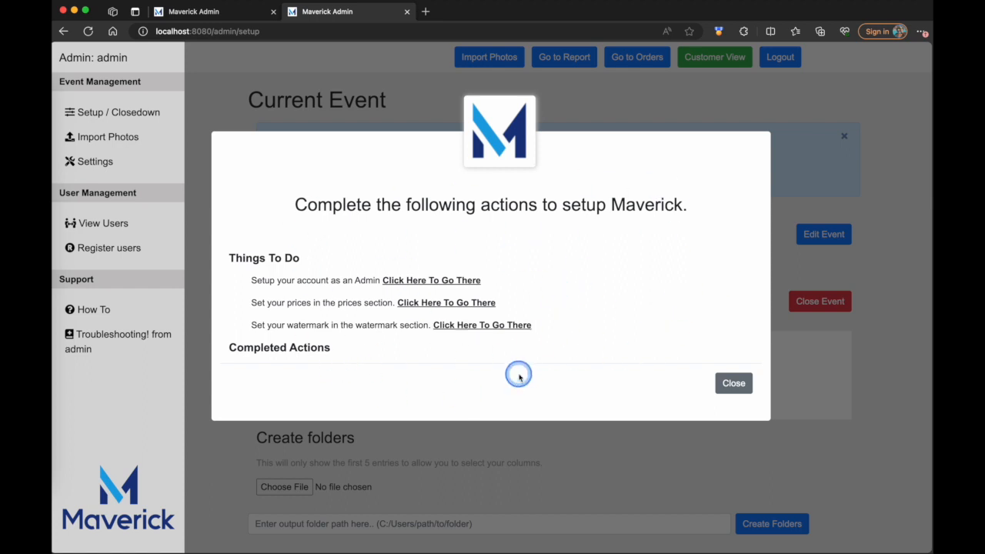
{"action": "left_click", "coordinate": [520, 467]}
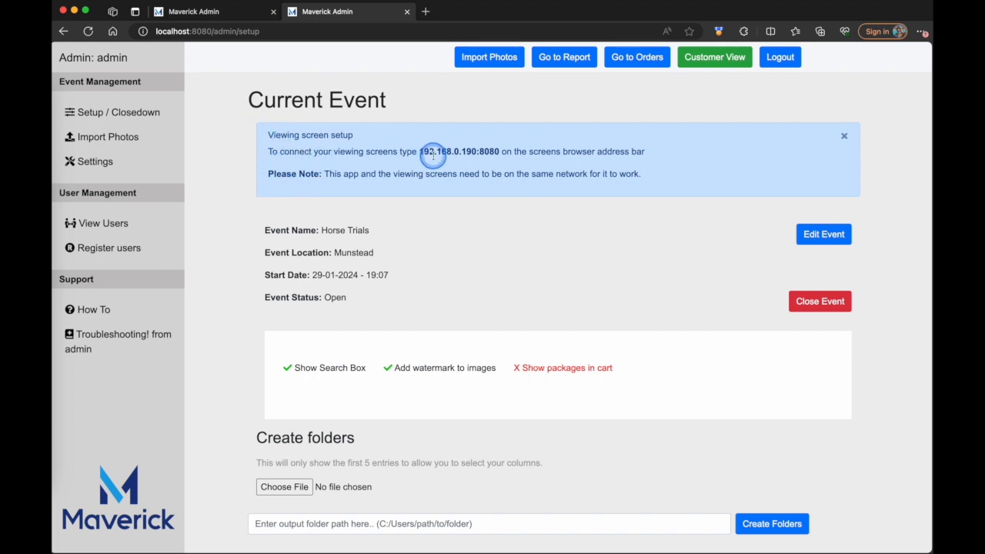
Highlight the connection address for the viewing screens in the setup notice.
{"action": "left_click_drag", "start_coordinate": [418, 151], "coordinate": [501, 150]}
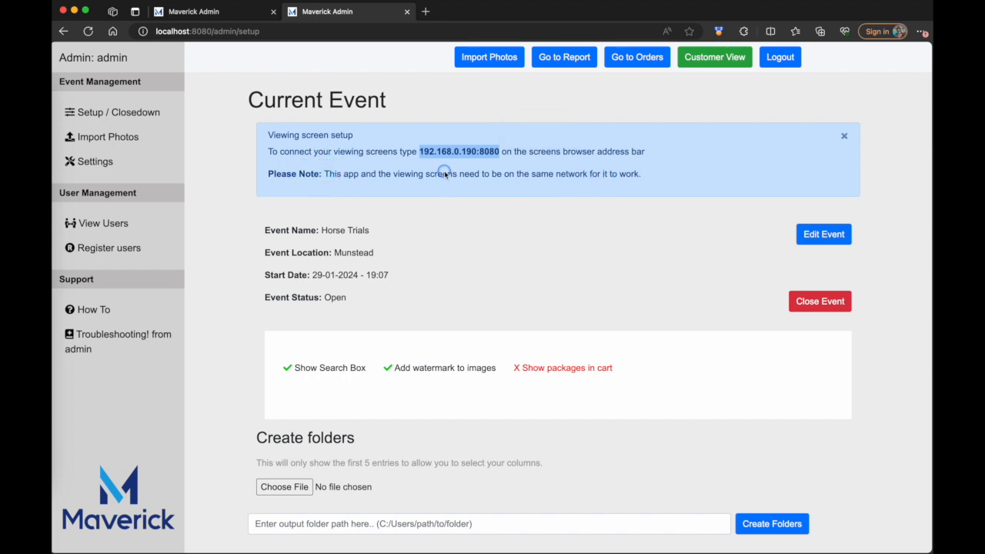
{"action": "left_click", "coordinate": [610, 173]}
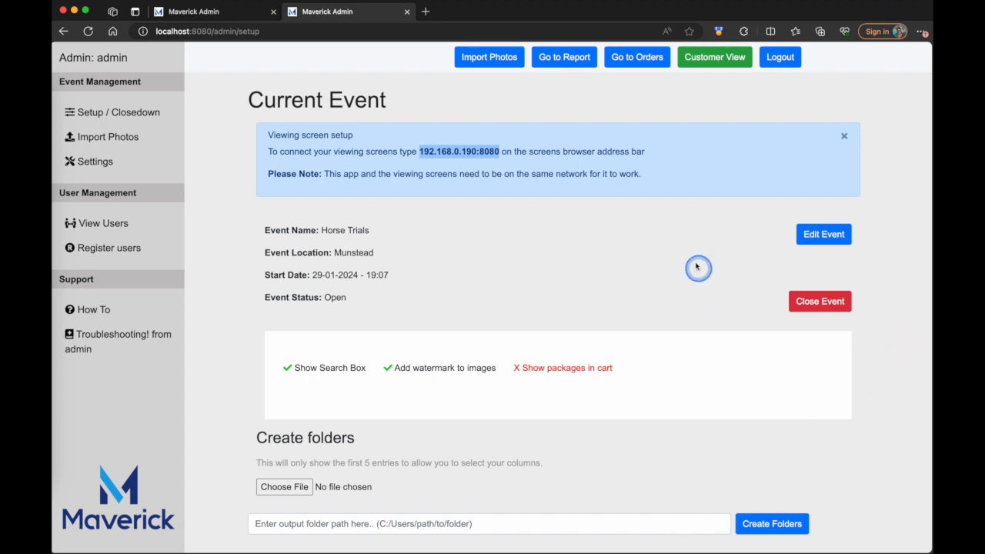
Edit the current event to enable Show Packages and submit the change.
{"action": "left_click", "coordinate": [827, 240]}
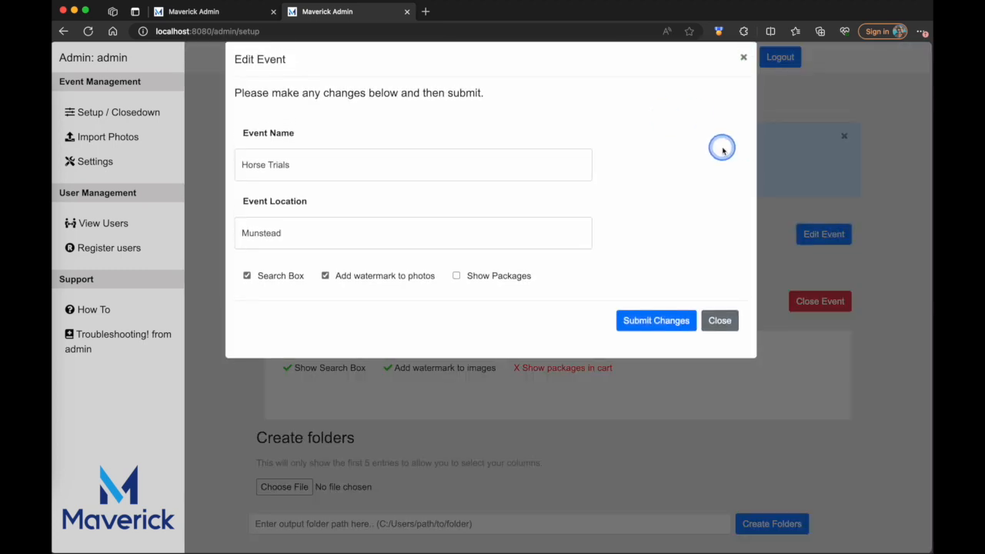
{"action": "left_click", "coordinate": [339, 171]}
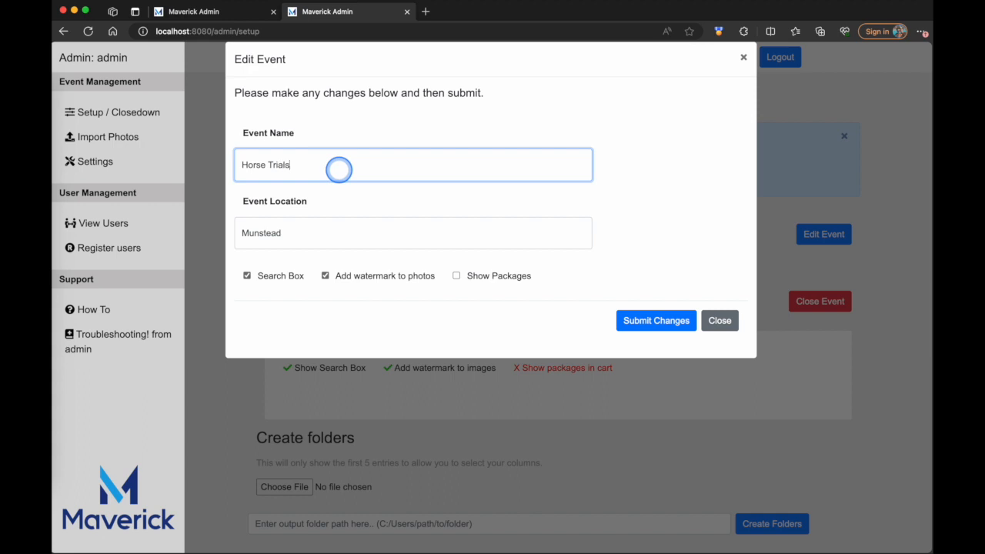
{"action": "left_click", "coordinate": [456, 277]}
{"action": "left_click", "coordinate": [654, 321]}
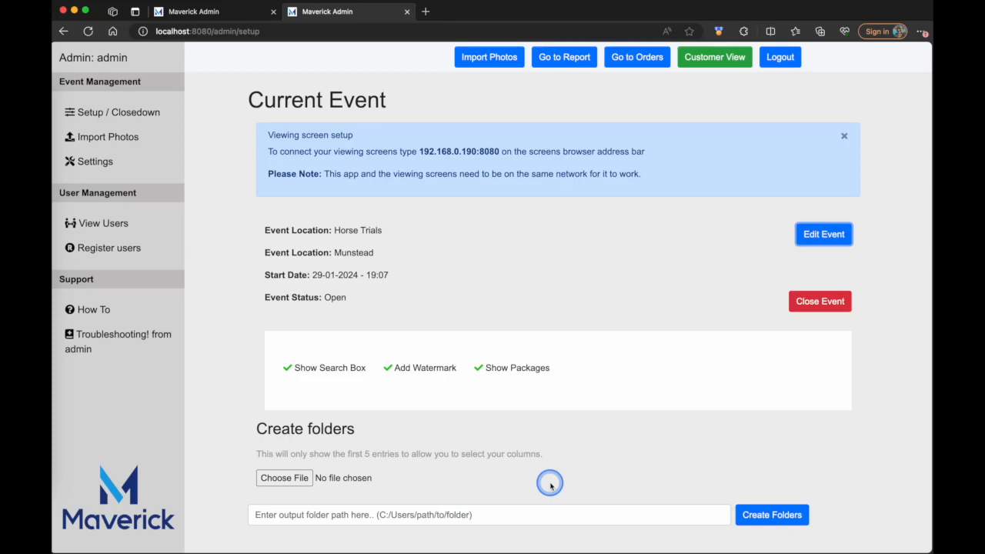
Load the untitled spreadsheet export CSV ending in (3) from Downloads as the source for creating folders.
{"action": "left_click", "coordinate": [282, 478]}
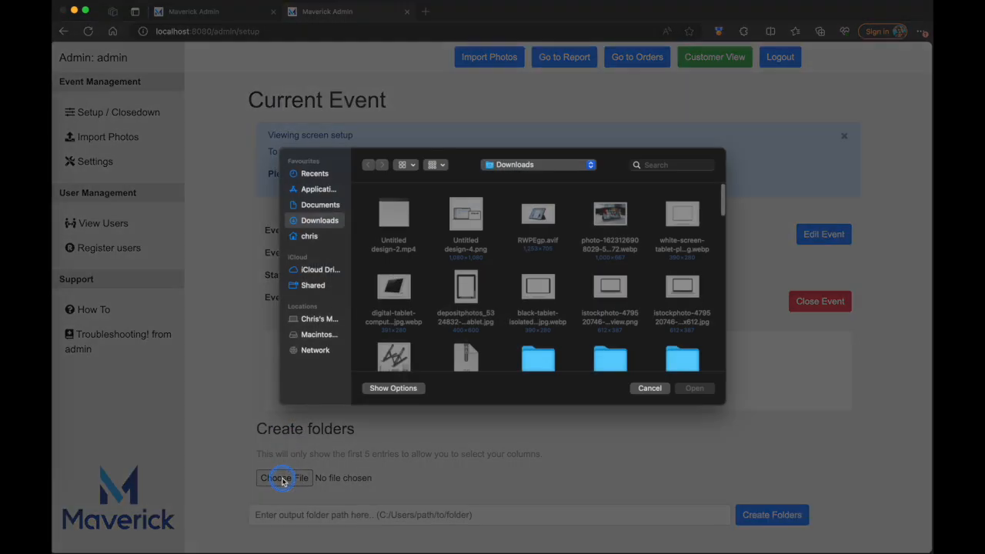
{"action": "scroll", "coordinate": [568, 244], "scroll_direction": "down", "scroll_amount": 10}
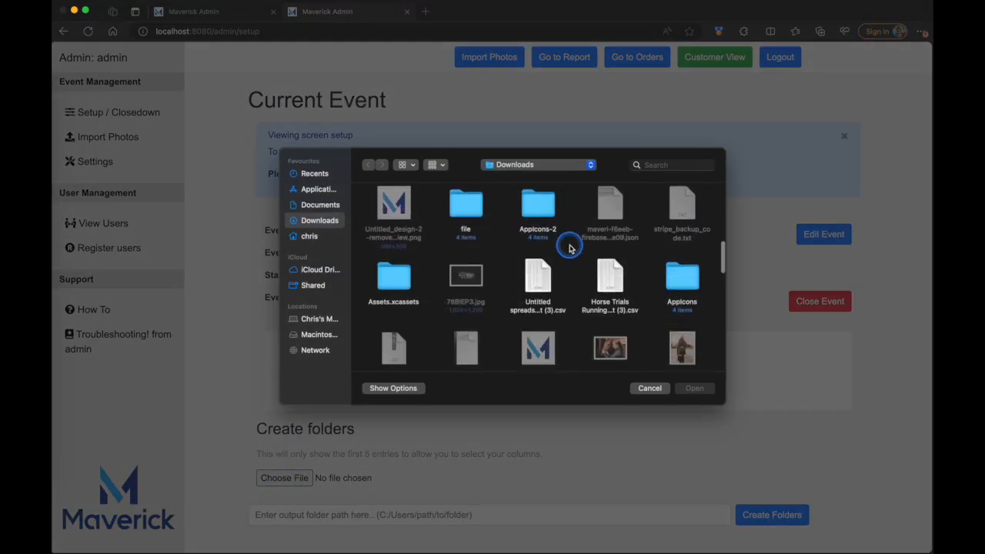
{"action": "left_click", "coordinate": [539, 273]}
{"action": "left_click", "coordinate": [694, 388]}
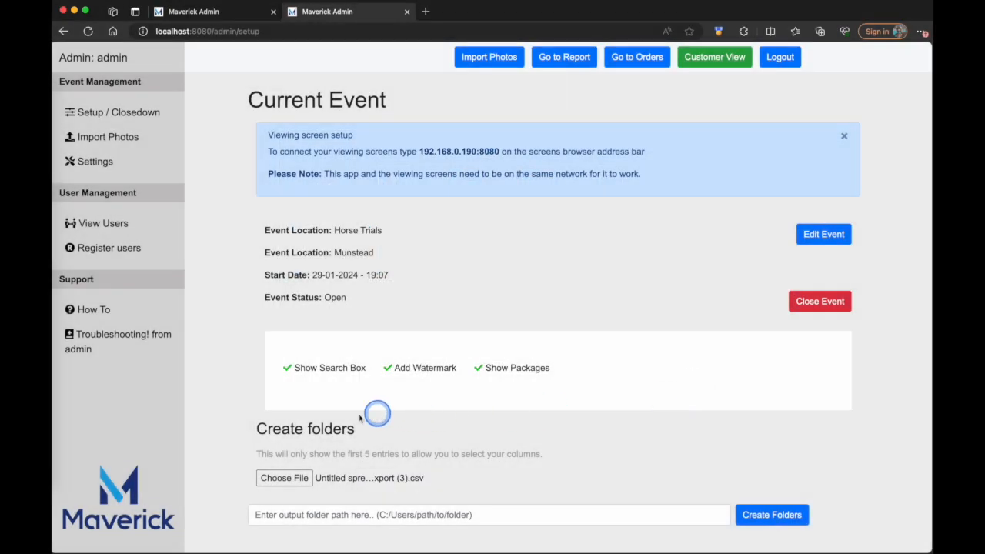
{"action": "left_click", "coordinate": [283, 477]}
{"action": "left_click", "coordinate": [653, 392]}
{"action": "scroll", "coordinate": [231, 462], "scroll_direction": "down", "scroll_amount": 5}
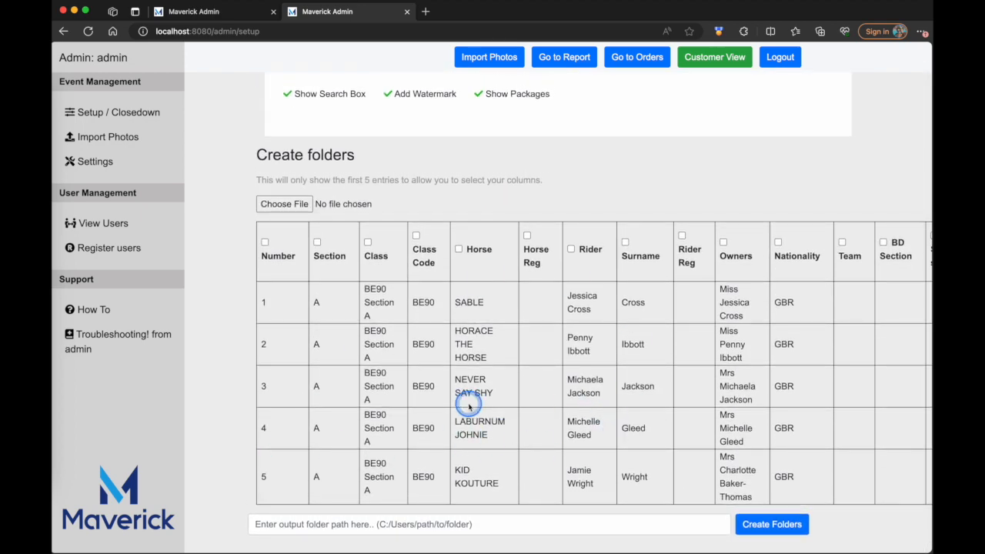
Select the Number and Rider columns for the folder names and set the output path to the folders directory in the user's Documents.
{"action": "left_click", "coordinate": [265, 243]}
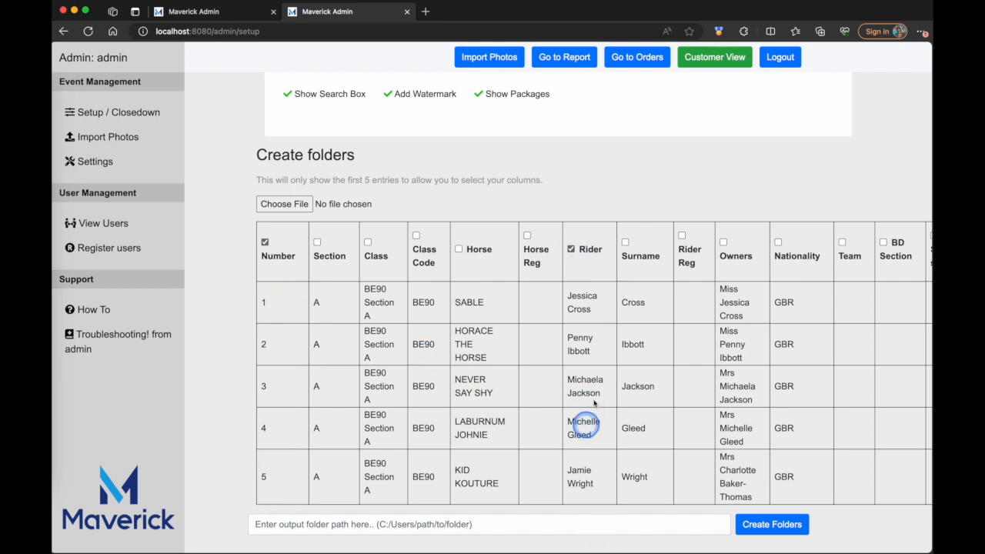
{"action": "left_click", "coordinate": [333, 524]}
{"action": "type", "text": "/Users/chris/Documents/folders"}
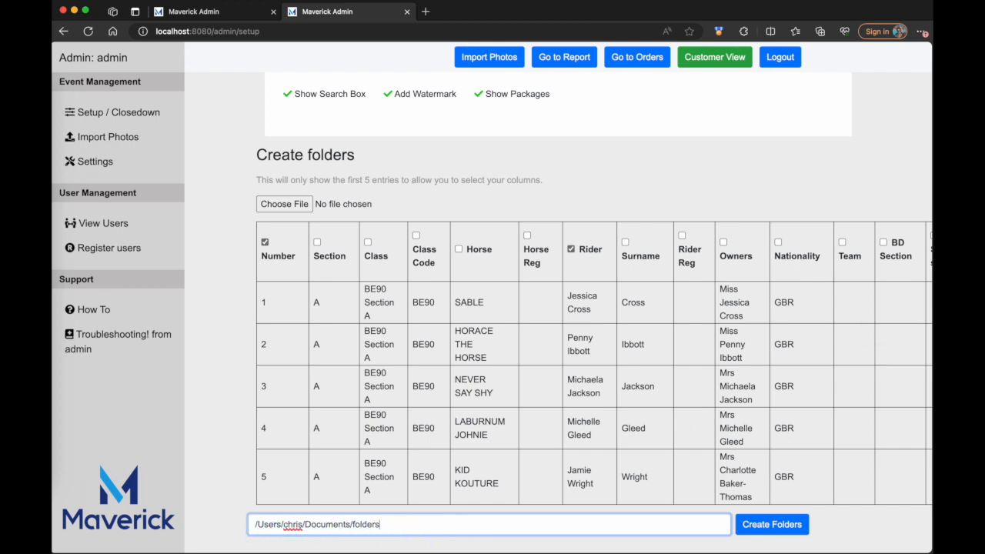
Show the output directory in Finder beside a narrowed browser window and generate the folders from the selected columns.
{"action": "left_click_drag", "start_coordinate": [955, 240], "coordinate": [624, 241]}
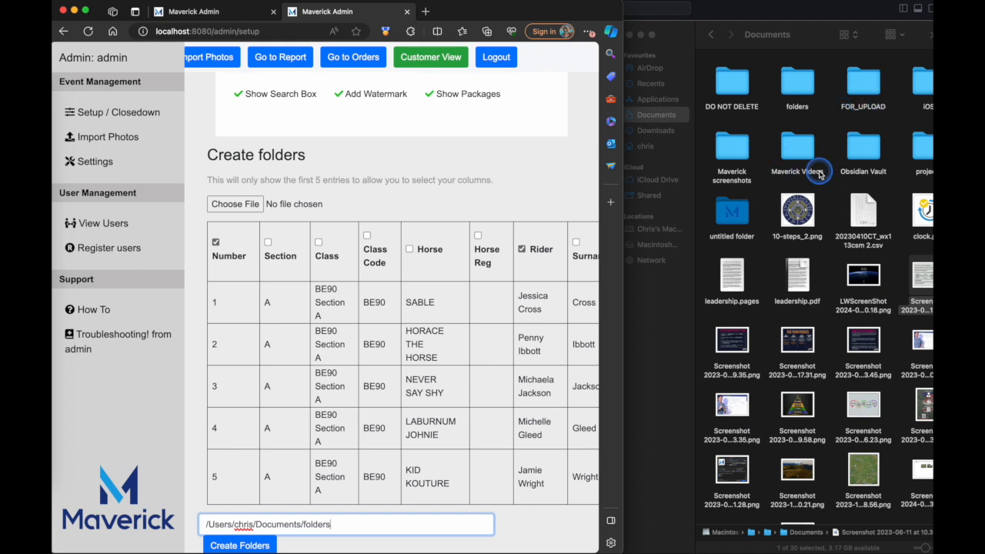
{"action": "double_click", "coordinate": [797, 85]}
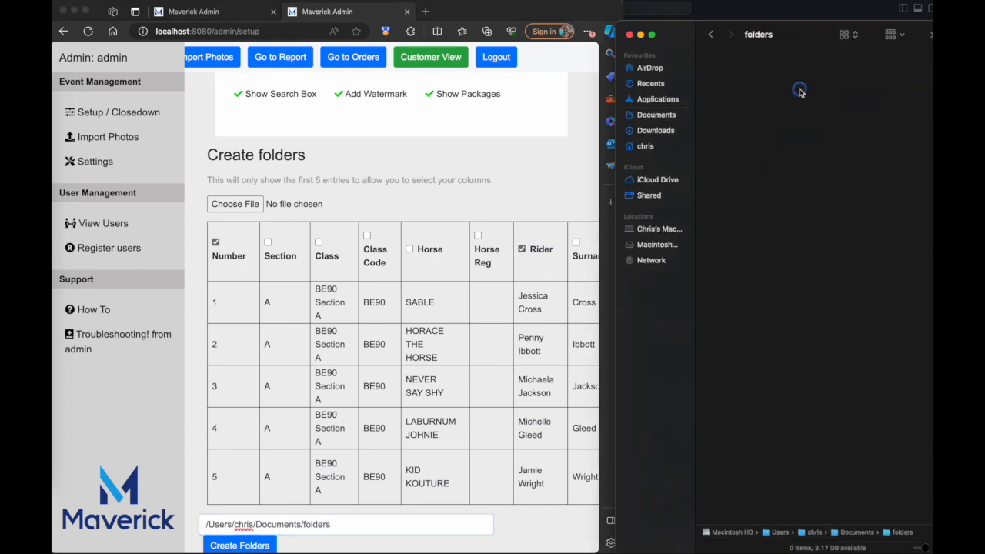
{"action": "scroll", "coordinate": [452, 414], "scroll_direction": "down", "scroll_amount": 1}
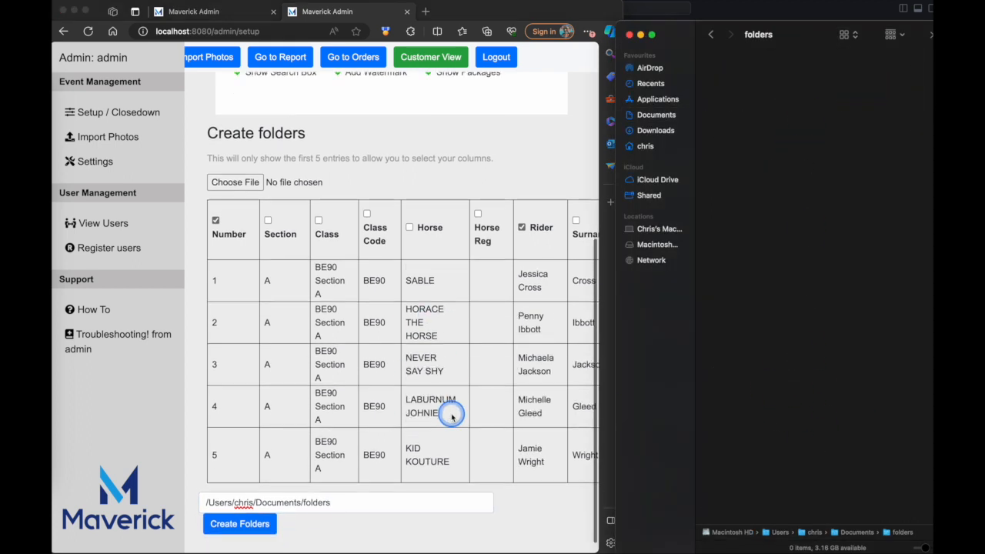
{"action": "left_click", "coordinate": [236, 527]}
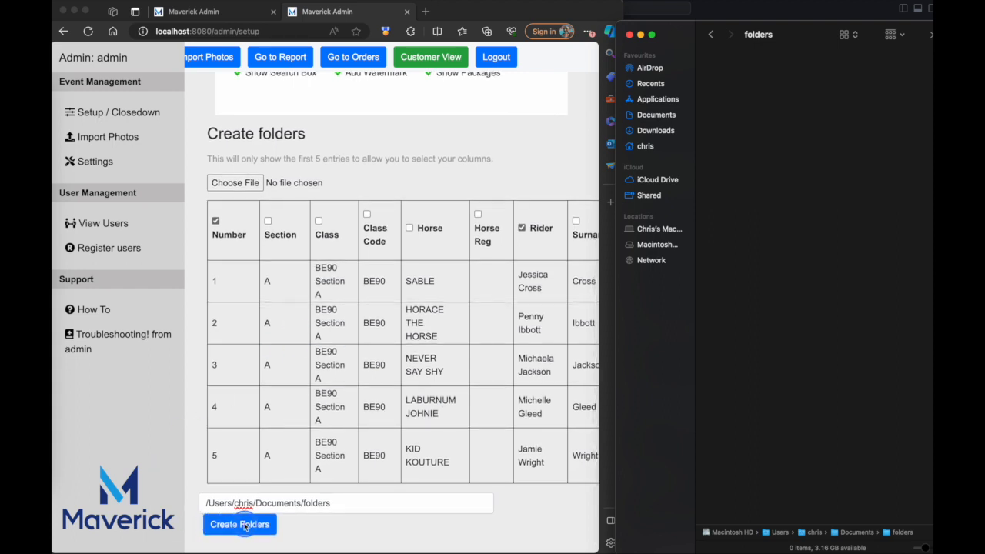
{"action": "left_click", "coordinate": [245, 529]}
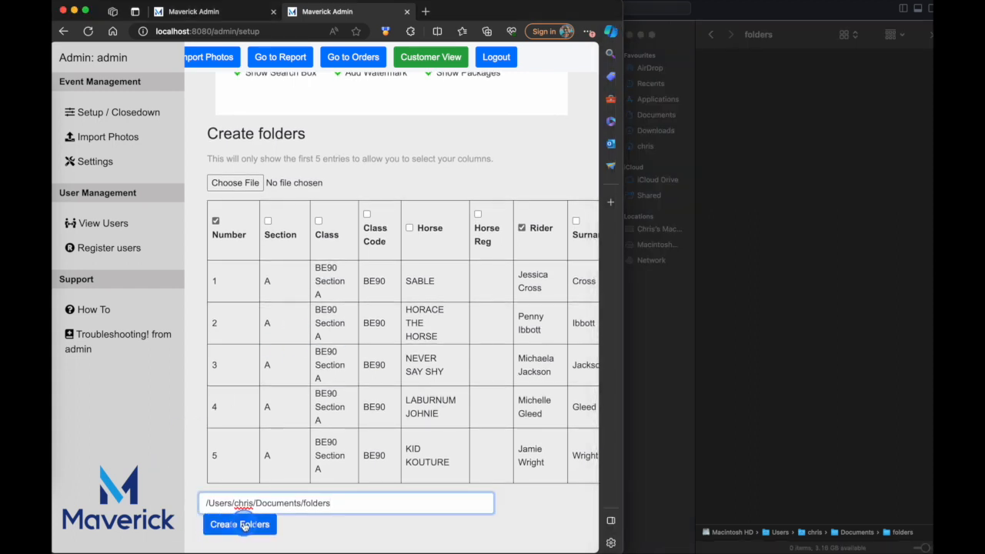
{"action": "left_click", "coordinate": [240, 527]}
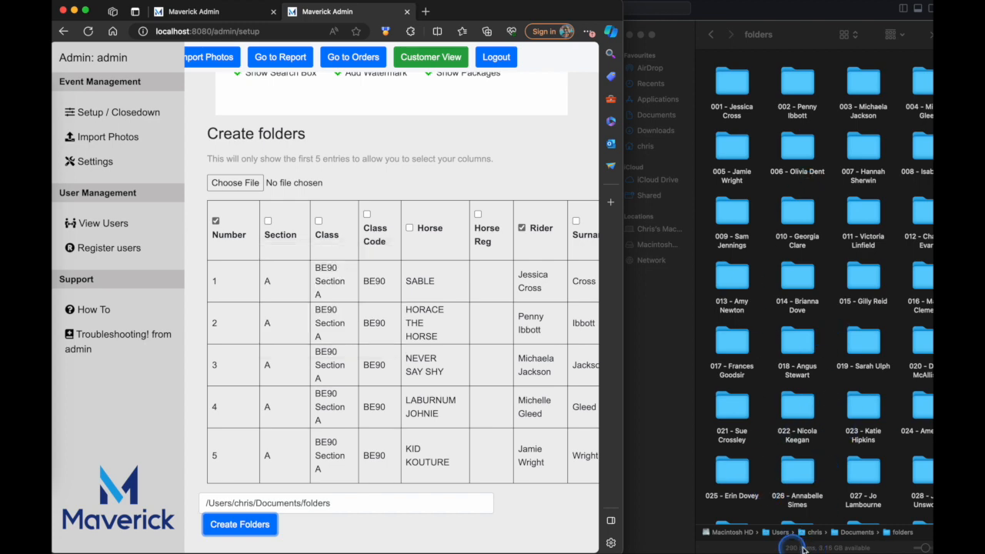
Look through the generated folders in Finder and widen the browser window back over it.
{"action": "scroll", "coordinate": [823, 363], "scroll_direction": "down", "scroll_amount": 1}
{"action": "scroll", "coordinate": [823, 363], "scroll_direction": "down", "scroll_amount": 20}
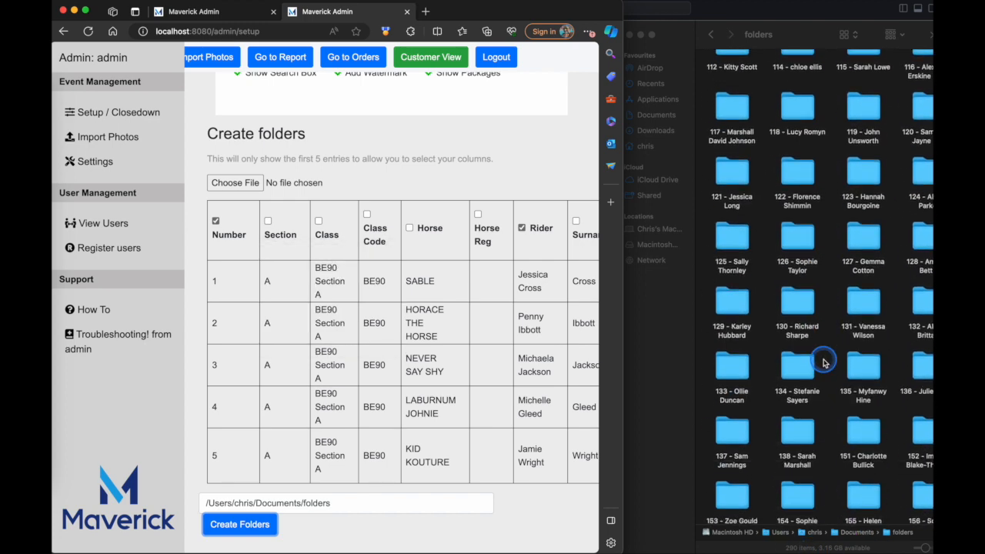
{"action": "scroll", "coordinate": [823, 363], "scroll_direction": "up", "scroll_amount": 20}
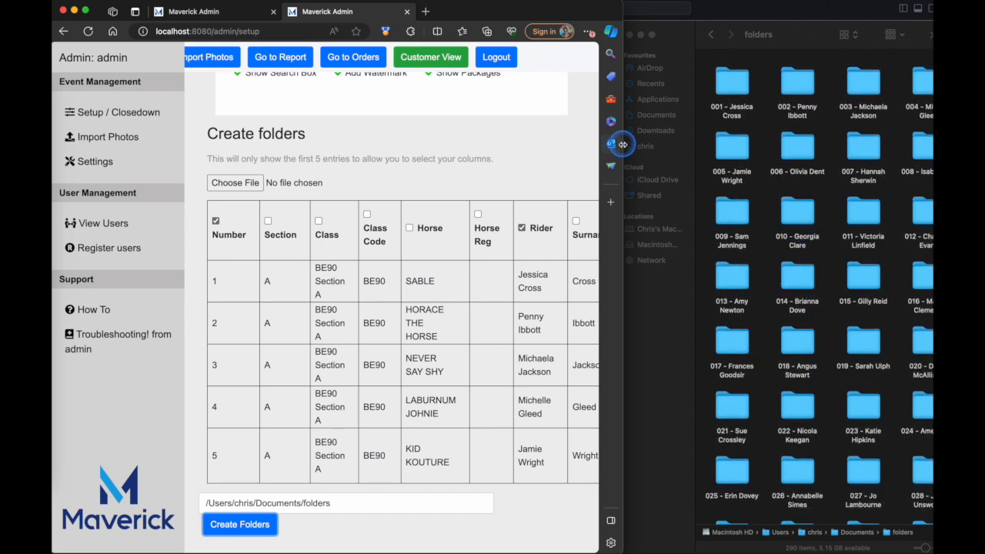
{"action": "left_click_drag", "start_coordinate": [622, 144], "coordinate": [958, 146]}
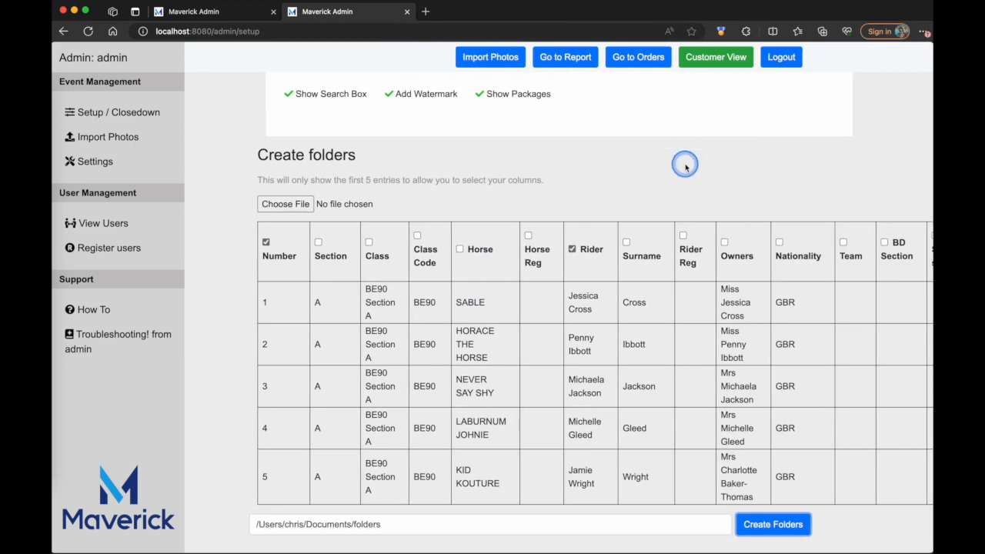
Close the Horse Trials event, confirm the irreversible closure, and dismiss the setup checklist.
{"action": "scroll", "coordinate": [686, 165], "scroll_direction": "up", "scroll_amount": 5}
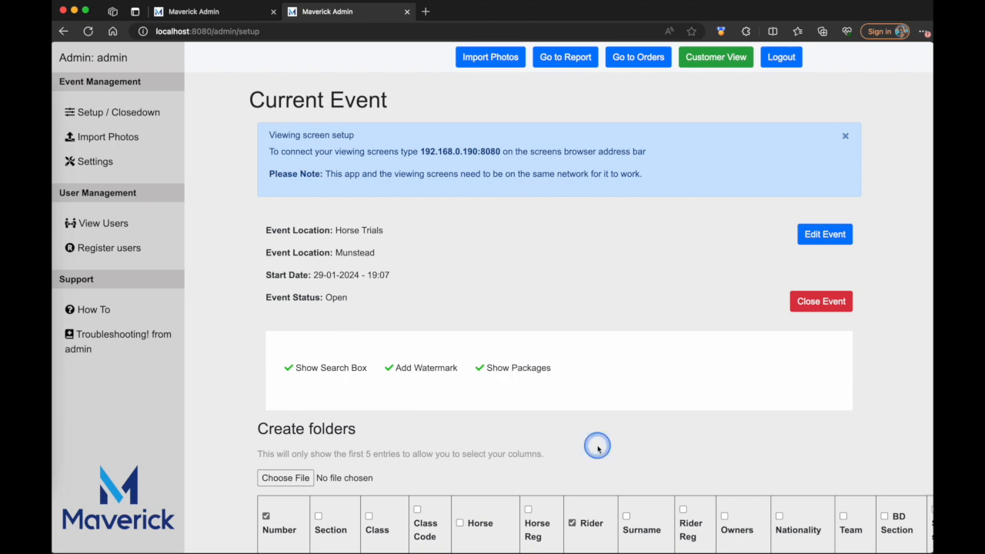
{"action": "left_click", "coordinate": [821, 305]}
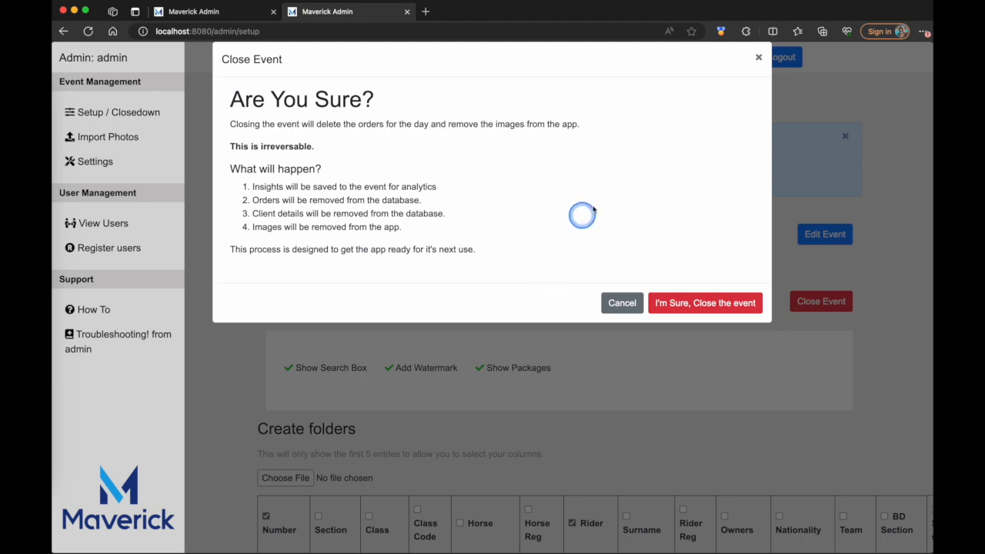
{"action": "left_click", "coordinate": [717, 304]}
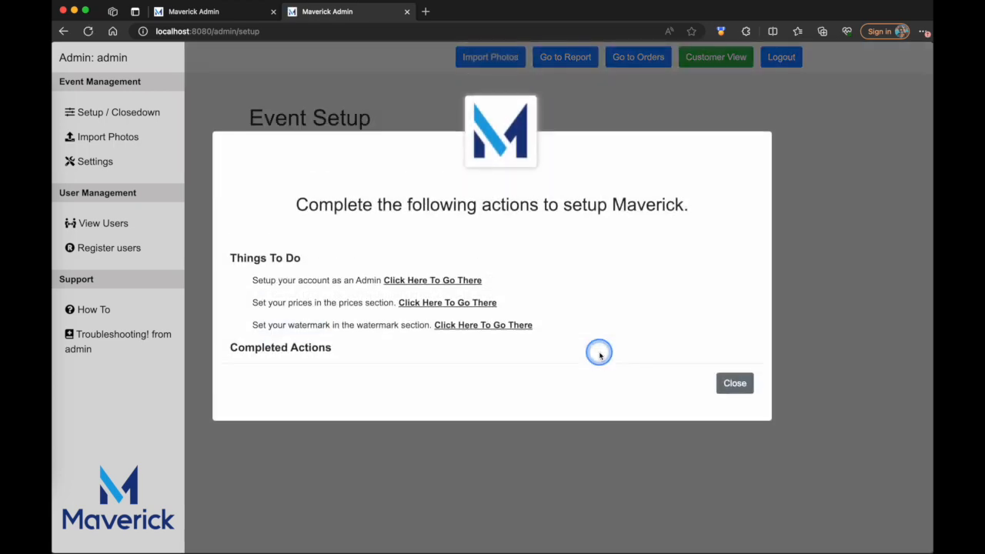
{"action": "left_click", "coordinate": [529, 521]}
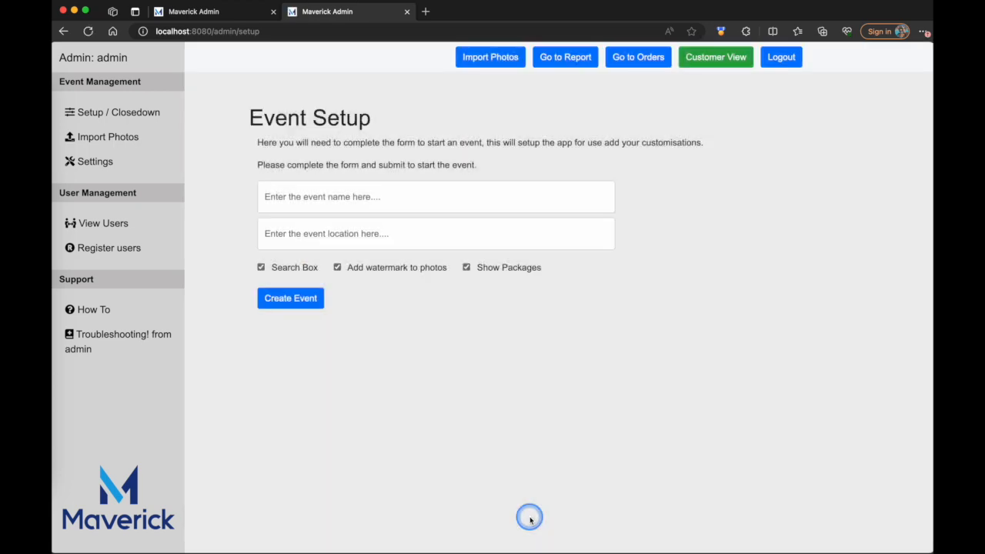